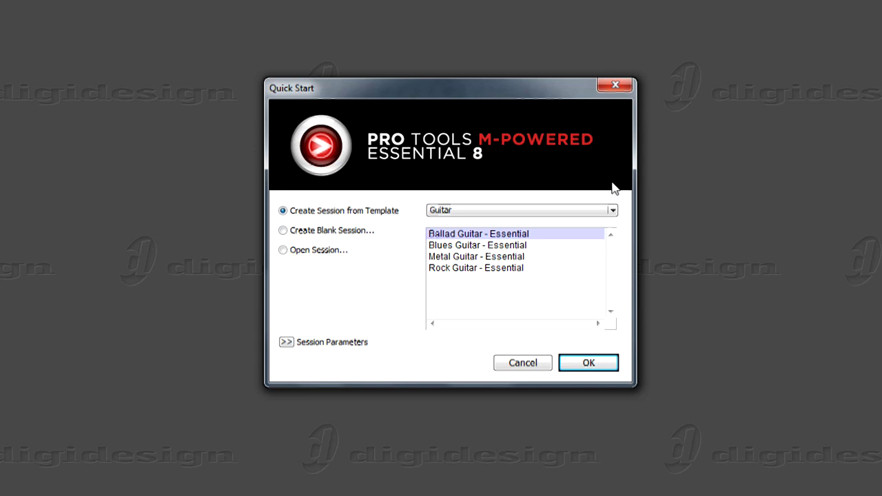
- Pick the Rock Guitar - Essential template from the Guitar category in Quick Start
{"action": "left_click", "coordinate": [613, 210]}
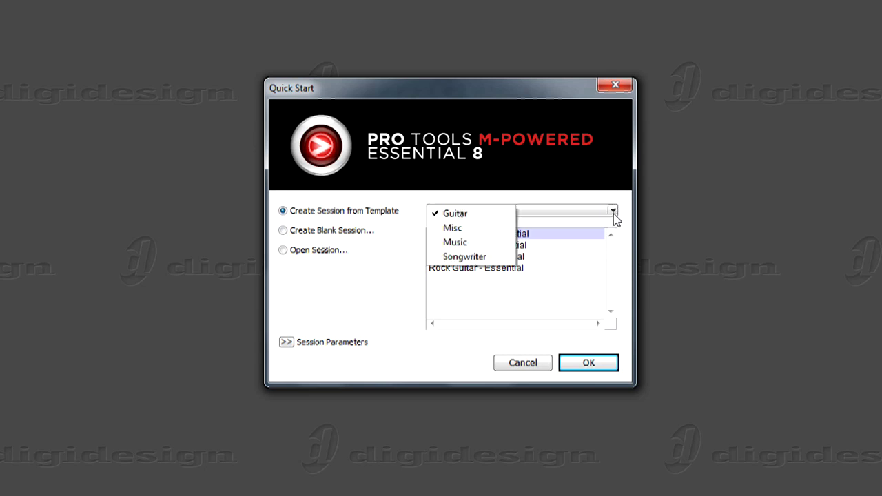
{"action": "left_click", "coordinate": [620, 230]}
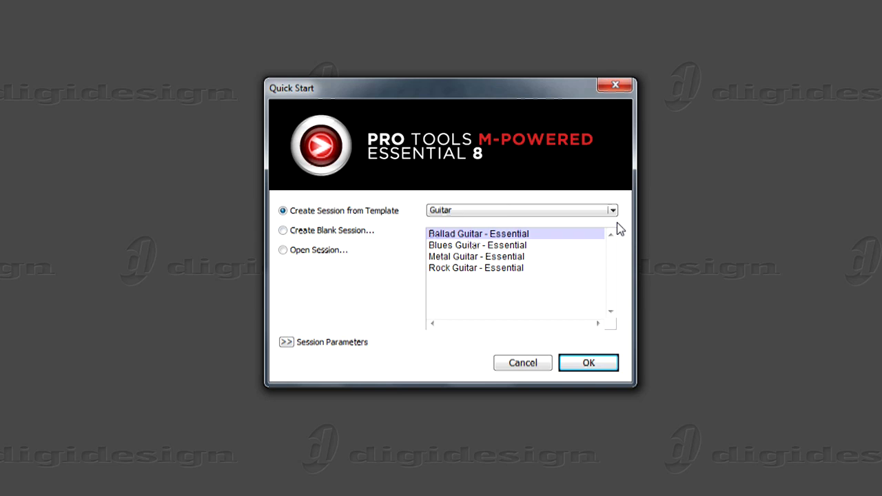
{"action": "left_click", "coordinate": [523, 271]}
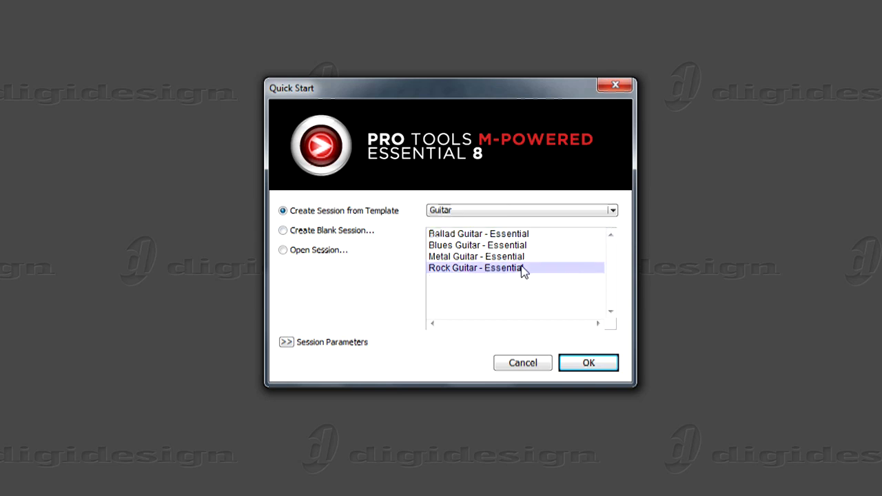
- Confirm the template and save the new session as 'My New Song'
{"action": "left_click", "coordinate": [584, 366]}
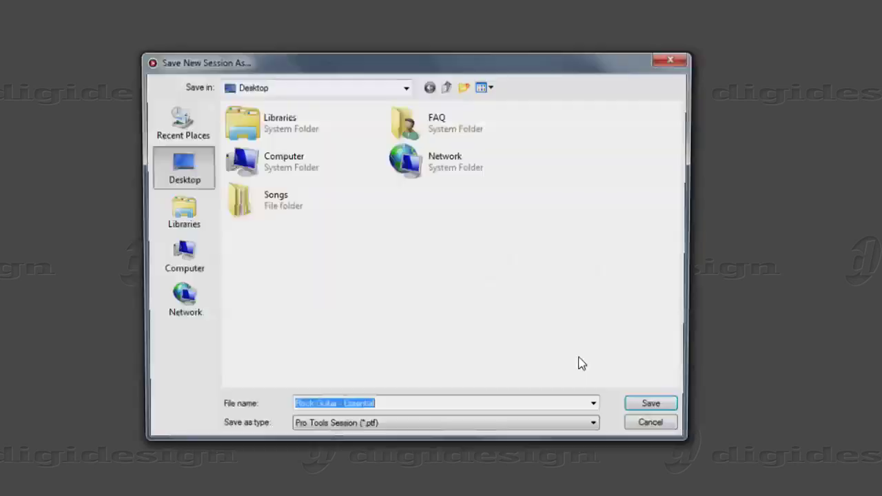
{"action": "type", "text": "My New Song"}
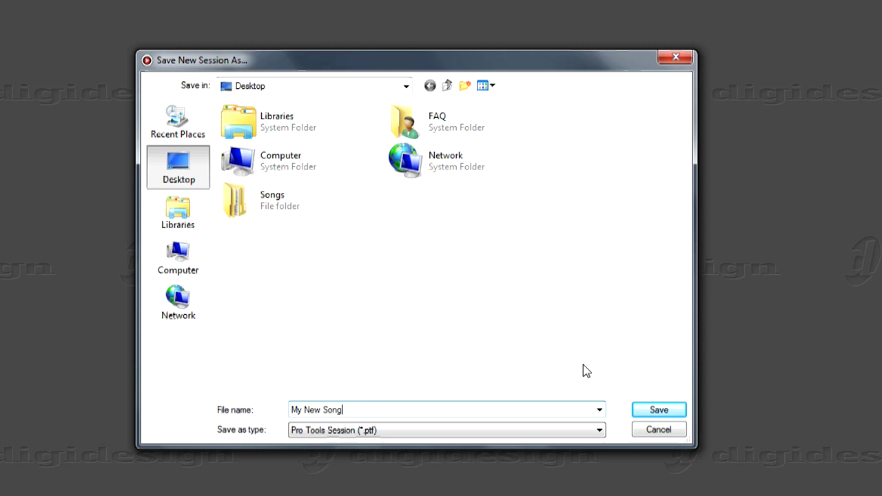
{"action": "left_click", "coordinate": [648, 409]}
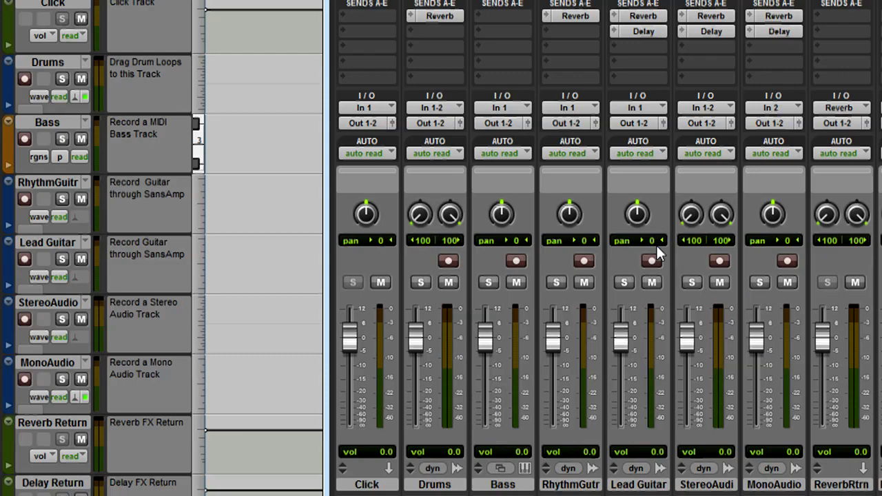
{"action": "left_click", "coordinate": [305, 274]}
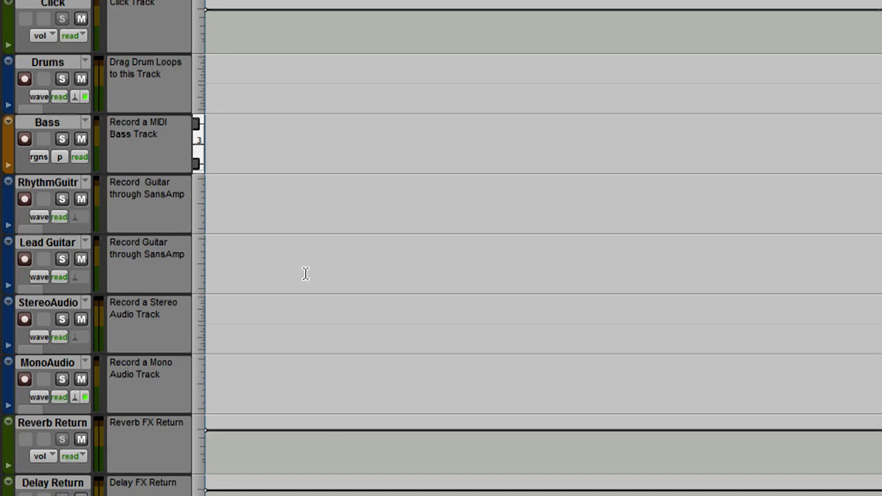
{"action": "key", "text": "ctrl+equal"}
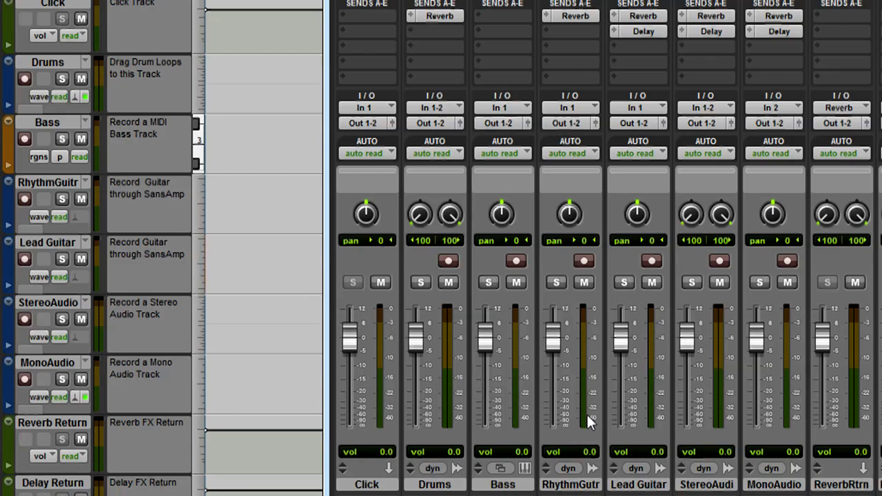
{"action": "left_click", "coordinate": [760, 485]}
{"action": "left_click", "coordinate": [709, 486]}
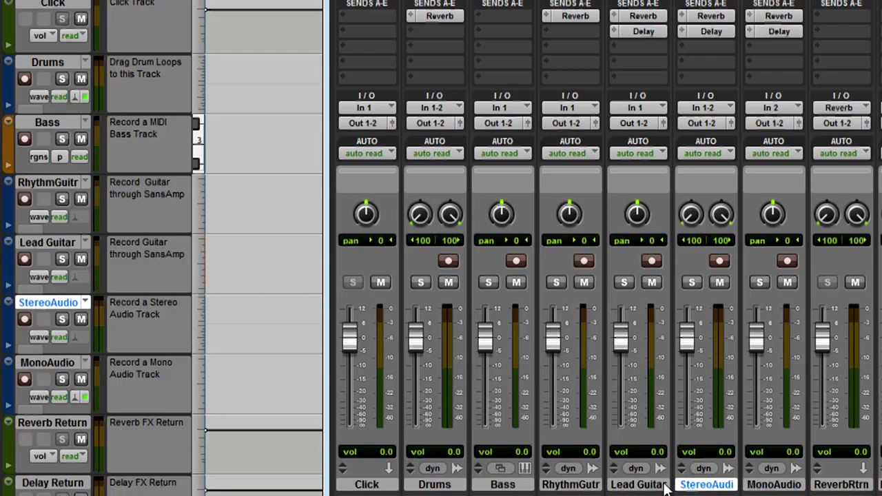
{"action": "left_click", "coordinate": [632, 486]}
{"action": "left_click", "coordinate": [586, 486]}
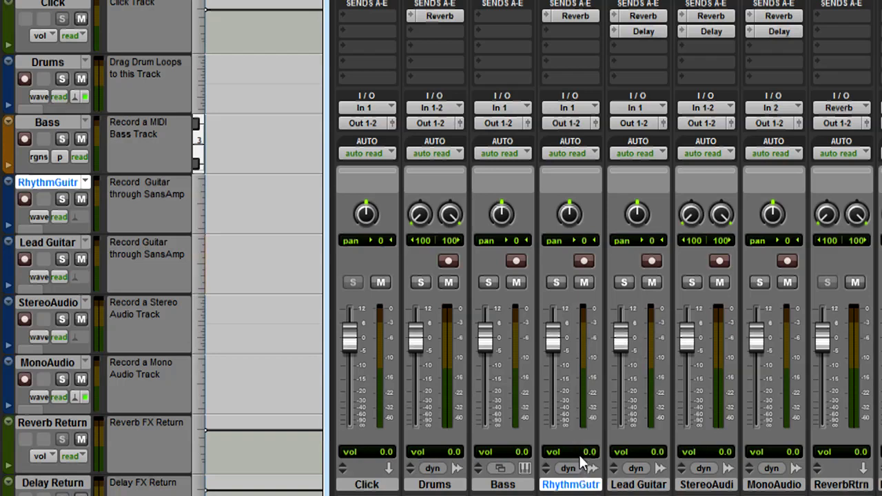
{"action": "mouse_move", "coordinate": [553, 339]}
{"action": "left_mouse_down"}
{"action": "mouse_move", "coordinate": [554, 372]}
{"action": "mouse_move", "coordinate": [559, 347]}
{"action": "left_mouse_up"}
{"action": "left_click", "coordinate": [559, 347], "text": "alt"}
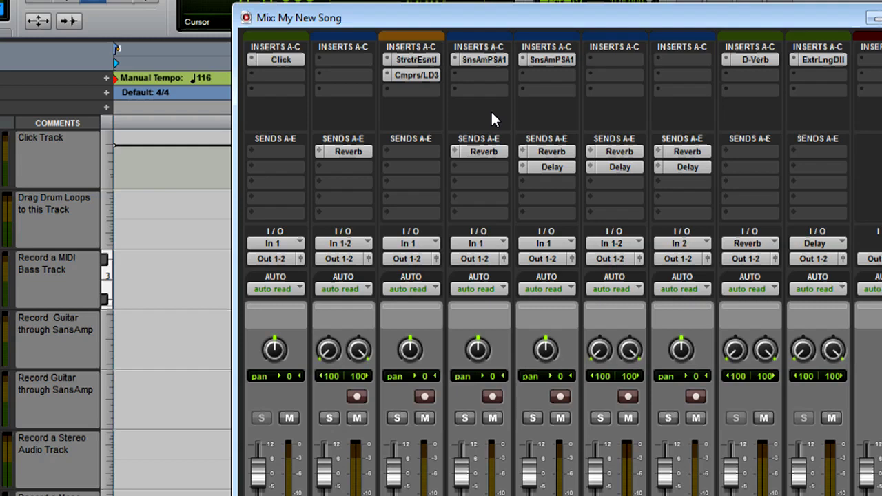
{"action": "left_click", "coordinate": [489, 59]}
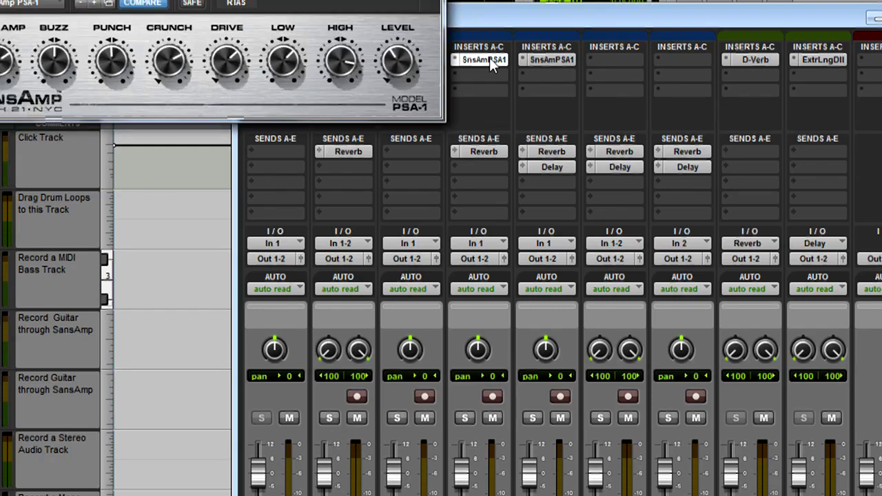
{"action": "left_click_drag", "start_coordinate": [371, 0], "coordinate": [493, 64]}
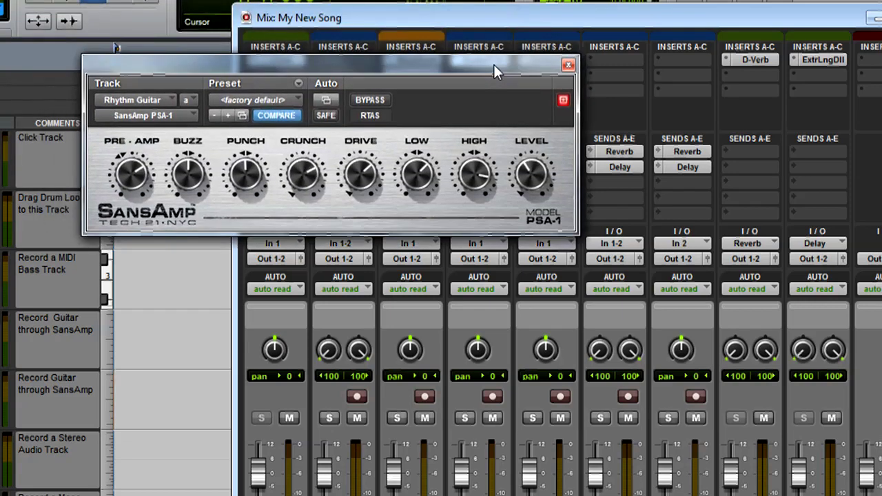
{"action": "left_click", "coordinate": [568, 65]}
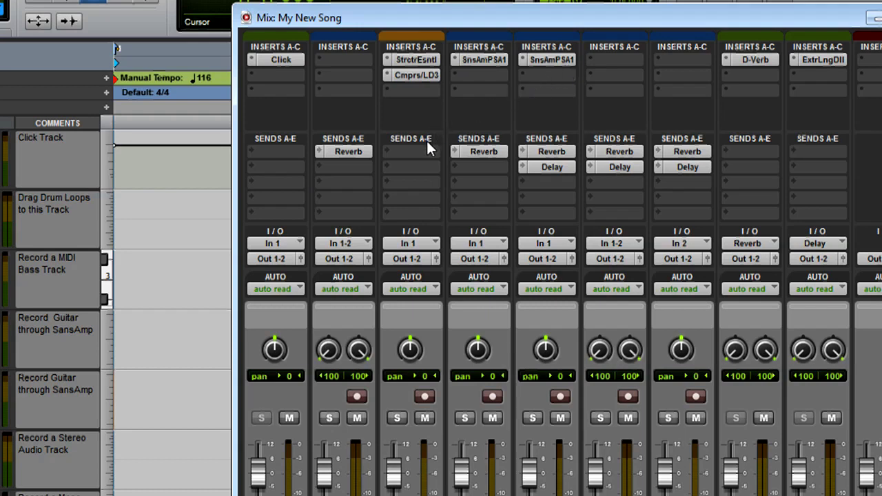
- Check the Reverb Return's D-Verb plug-in, then raise RhythmGtr's Reverb send to -2.2 dB
{"action": "left_click", "coordinate": [480, 150]}
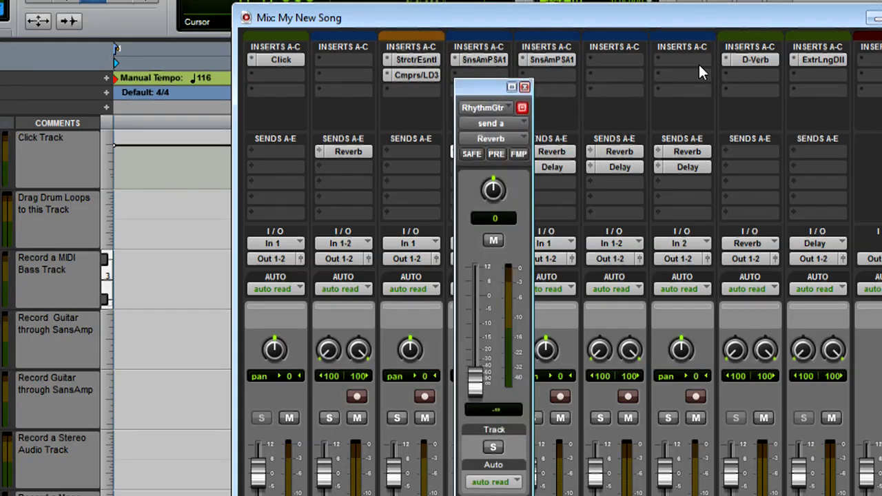
{"action": "left_click", "coordinate": [746, 60]}
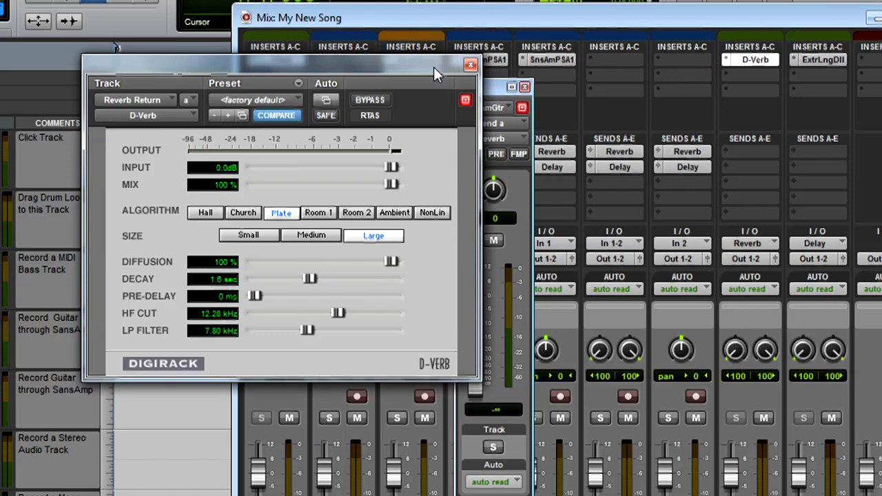
{"action": "left_click_drag", "start_coordinate": [433, 67], "coordinate": [676, 67]}
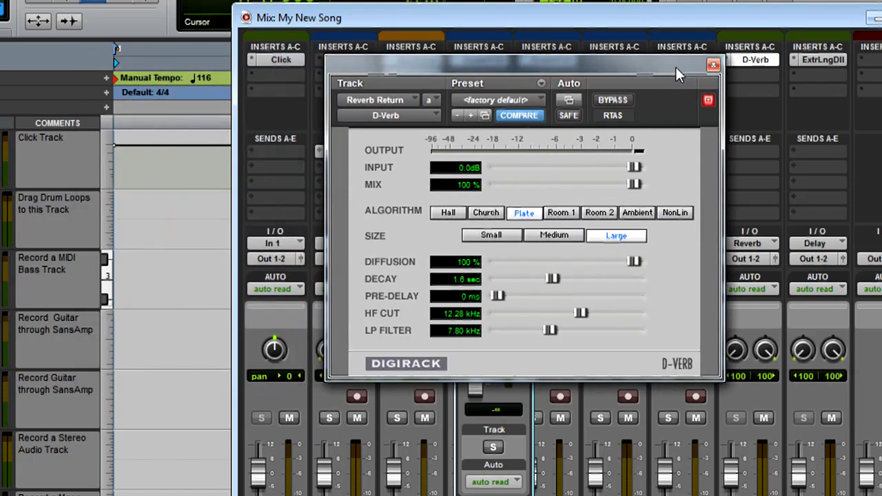
{"action": "left_click", "coordinate": [714, 65]}
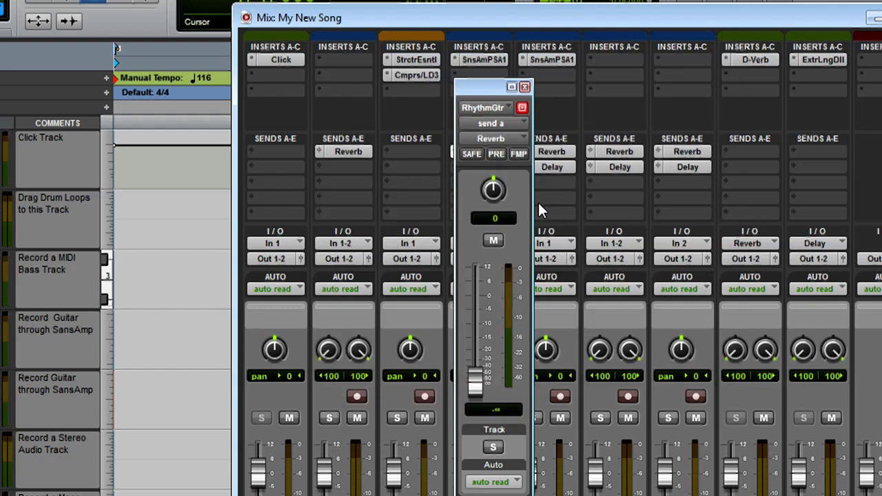
{"action": "mouse_move", "coordinate": [478, 388]}
{"action": "left_mouse_down"}
{"action": "mouse_move", "coordinate": [489, 301]}
{"action": "mouse_move", "coordinate": [485, 375]}
{"action": "left_mouse_up"}
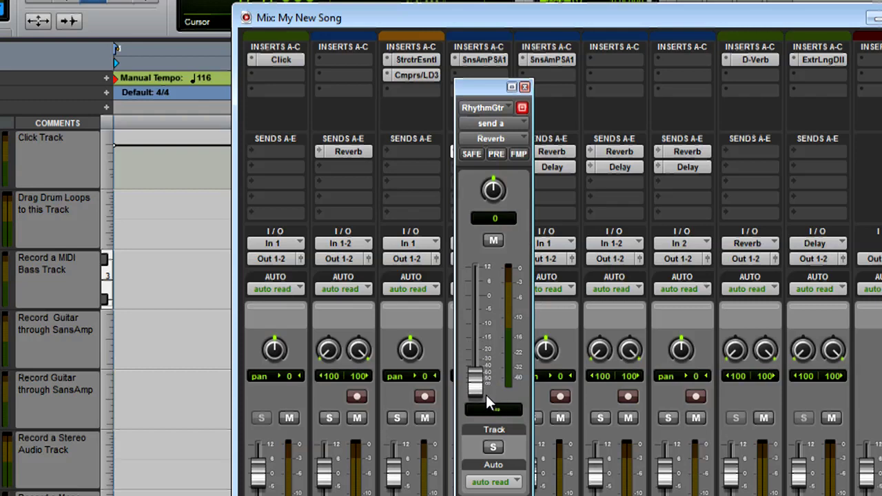
{"action": "left_click", "coordinate": [526, 87]}
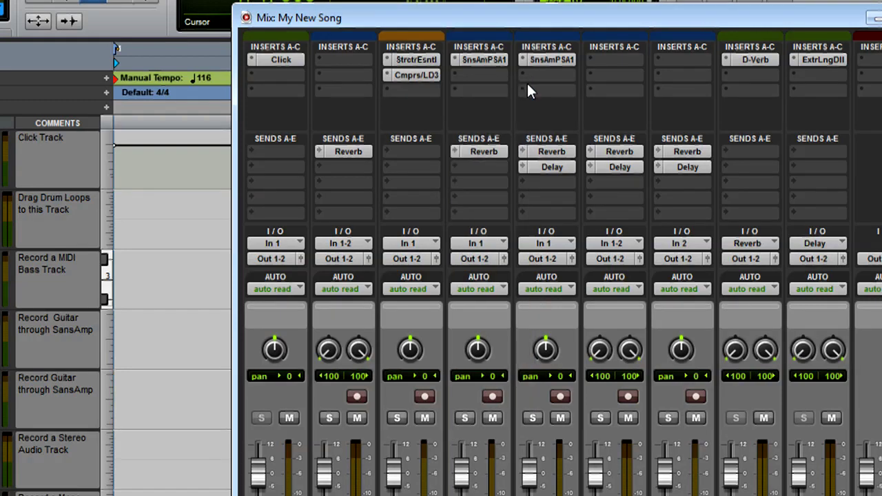
- Switch to the Edit window with Ctrl+=, keep the counter in Bars|Beats, and select the Drums track
{"action": "key", "text": "ctrl+equal"}
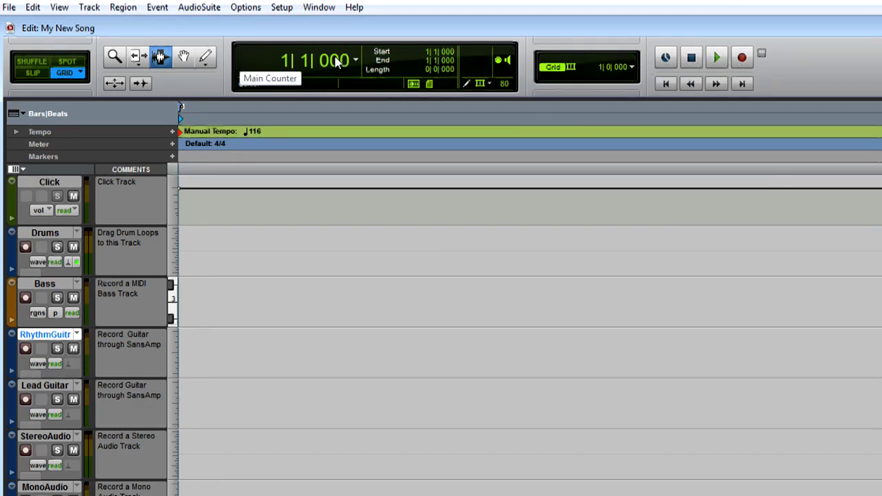
{"action": "left_click", "coordinate": [356, 63]}
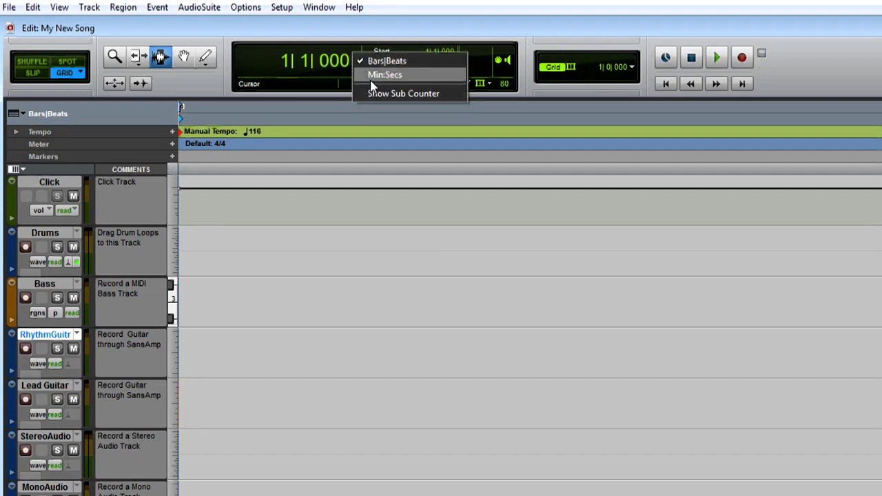
{"action": "left_click", "coordinate": [201, 81]}
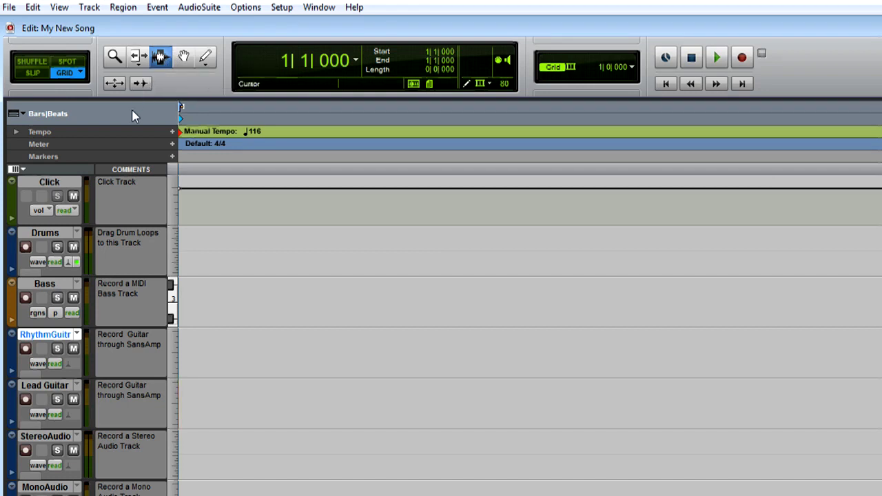
{"action": "left_click", "coordinate": [65, 236]}
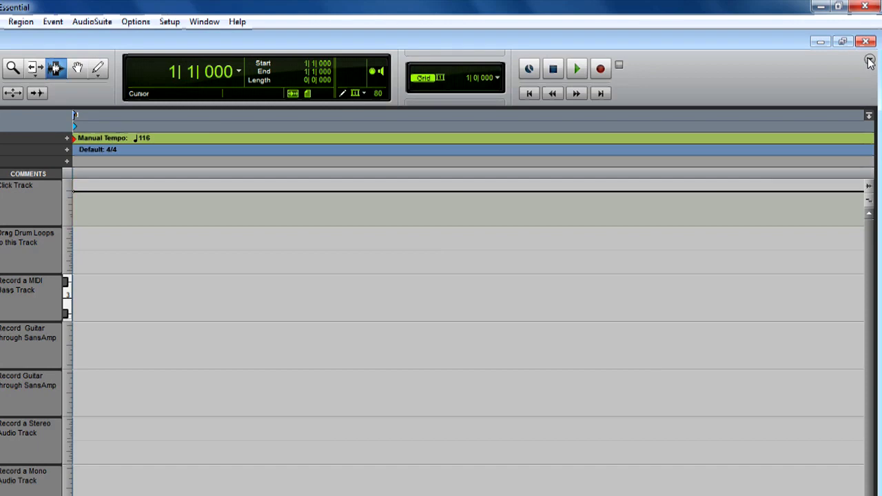
- Add Zoom Controls to the Edit toolbar and zoom out until bars 1 through 16 show
{"action": "left_click", "coordinate": [869, 60]}
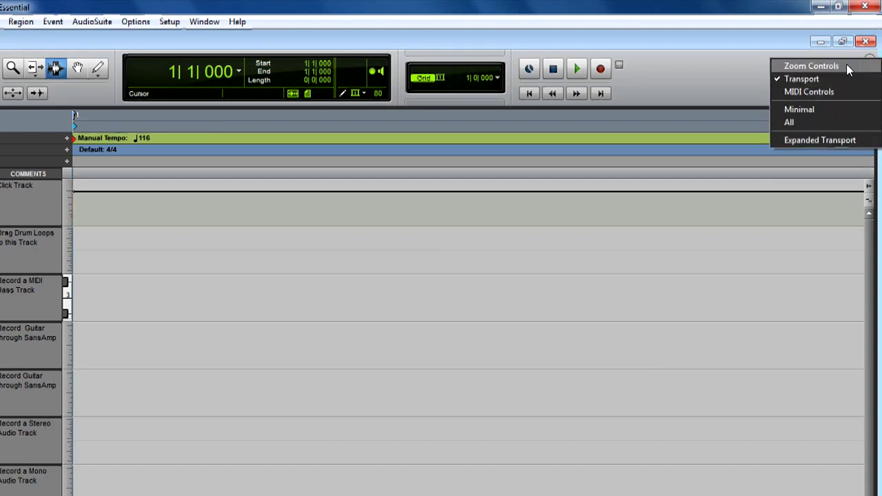
{"action": "left_click", "coordinate": [846, 65]}
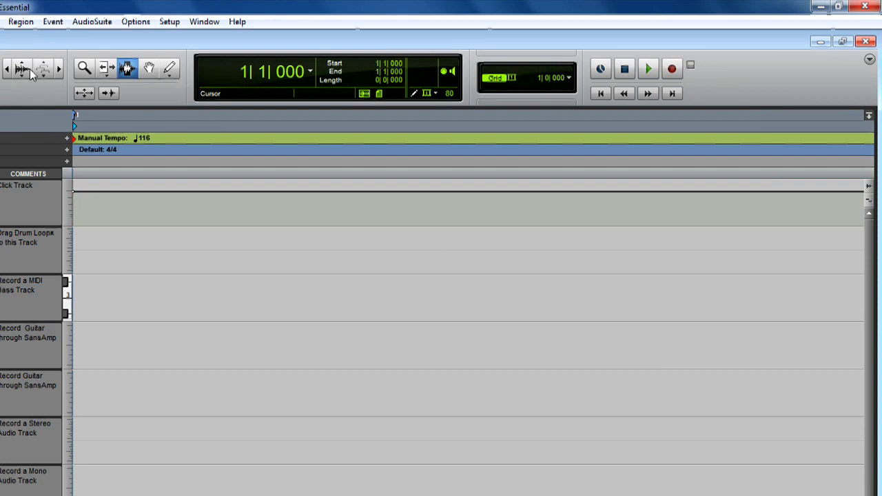
{"action": "left_click", "coordinate": [9, 75]}
{"action": "left_click", "coordinate": [9, 75]}
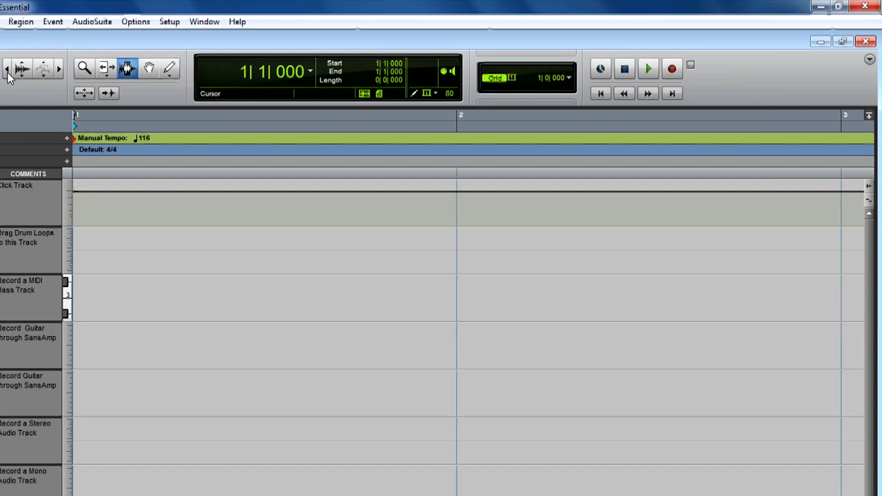
{"action": "left_click", "coordinate": [9, 74]}
{"action": "left_click", "coordinate": [9, 74]}
{"action": "mouse_move", "coordinate": [8, 74]}
{"action": "left_mouse_down"}
{"action": "mouse_move", "coordinate": [27, 72]}
{"action": "mouse_move", "coordinate": [7, 74]}
{"action": "left_mouse_up"}
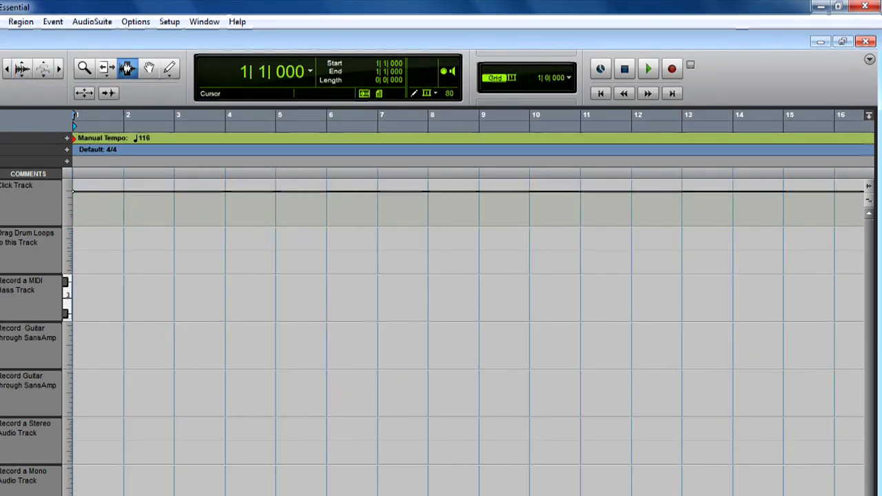
- Uncheck Dynamic Transport in the Options menu
{"action": "left_click", "coordinate": [131, 21]}
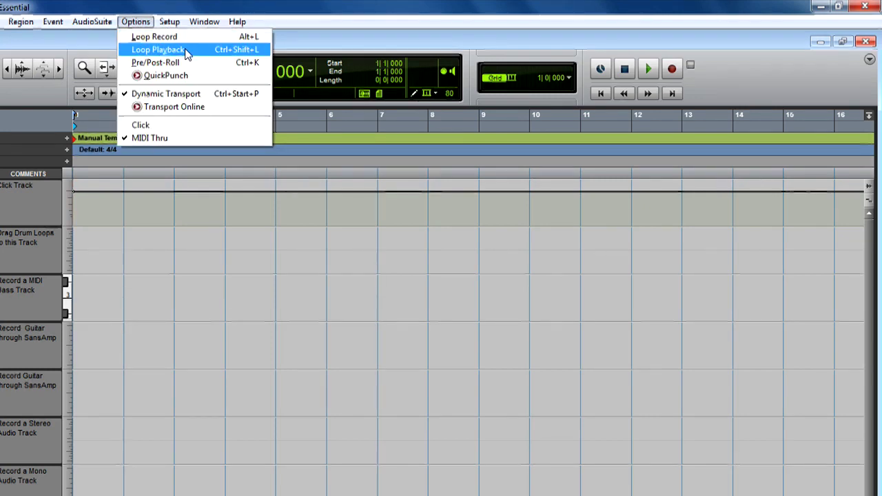
{"action": "left_click", "coordinate": [183, 95]}
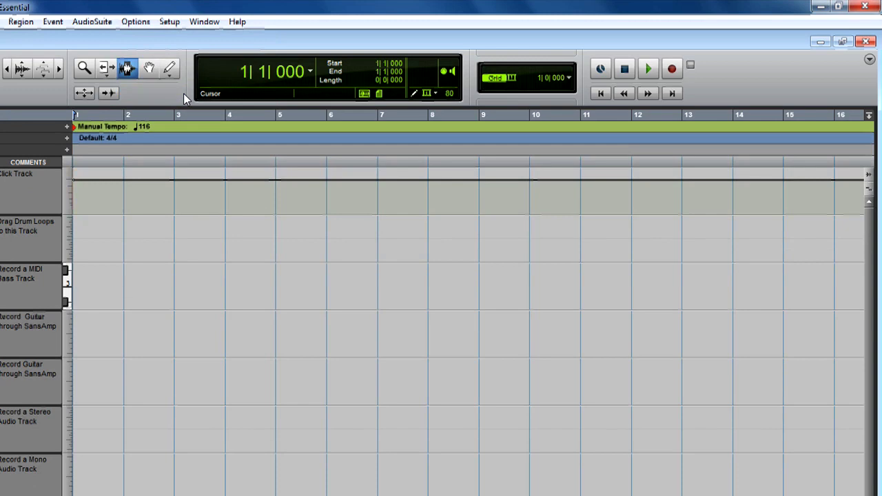